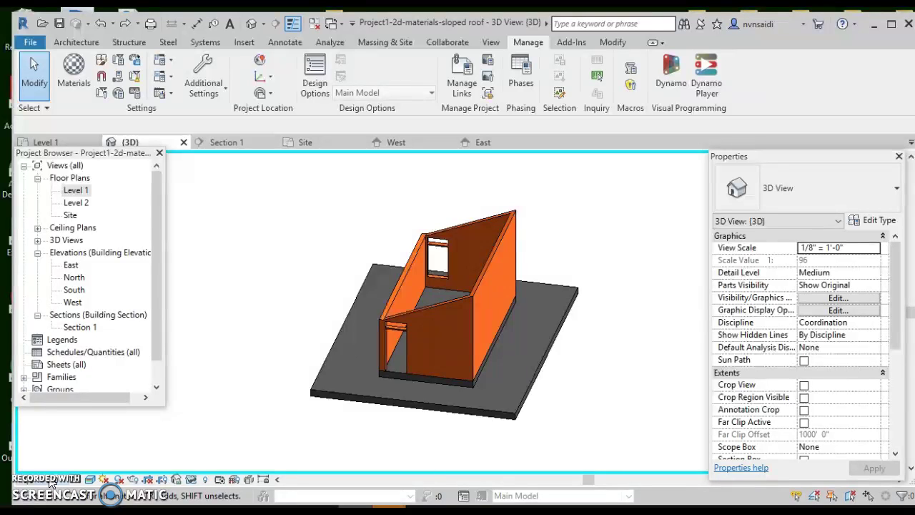
# Add a new blank material in the Material Browser and rename it paint-purple.
pyautogui.click(38, 390)
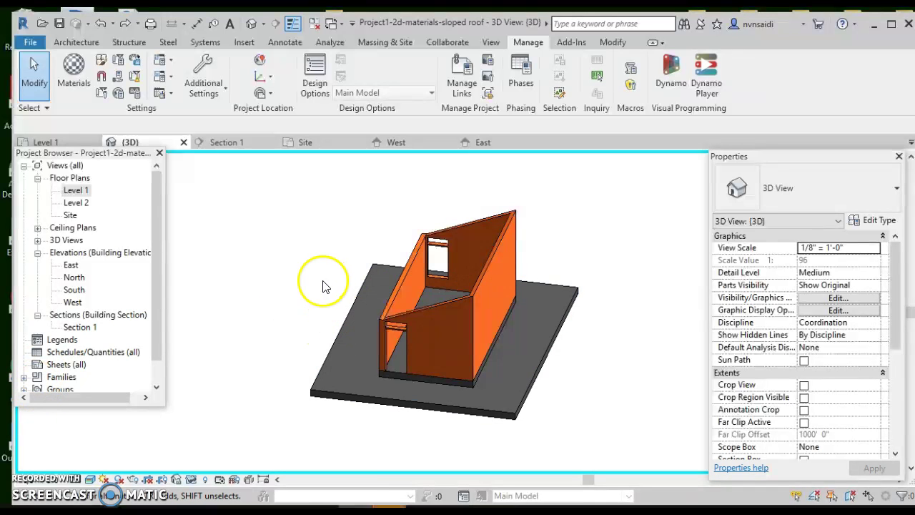
pyautogui.click(64, 66)
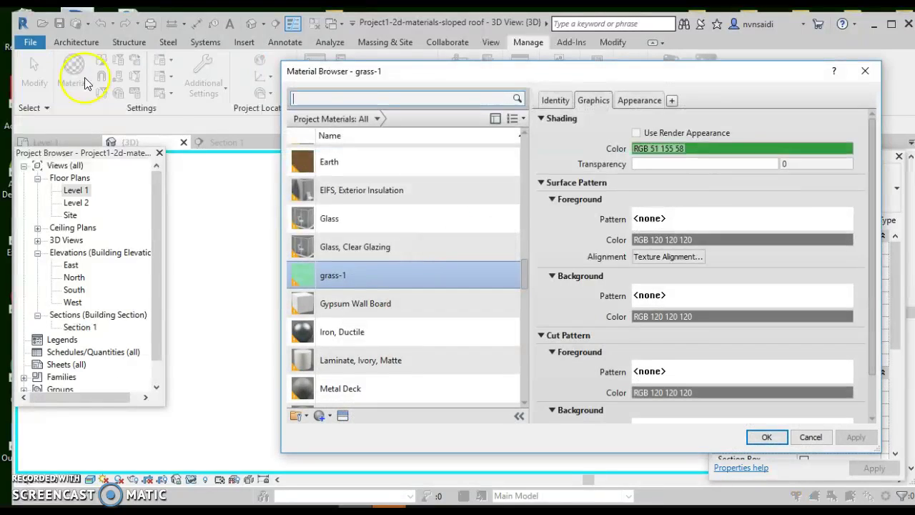
pyautogui.click(318, 416)
pyautogui.click(333, 429)
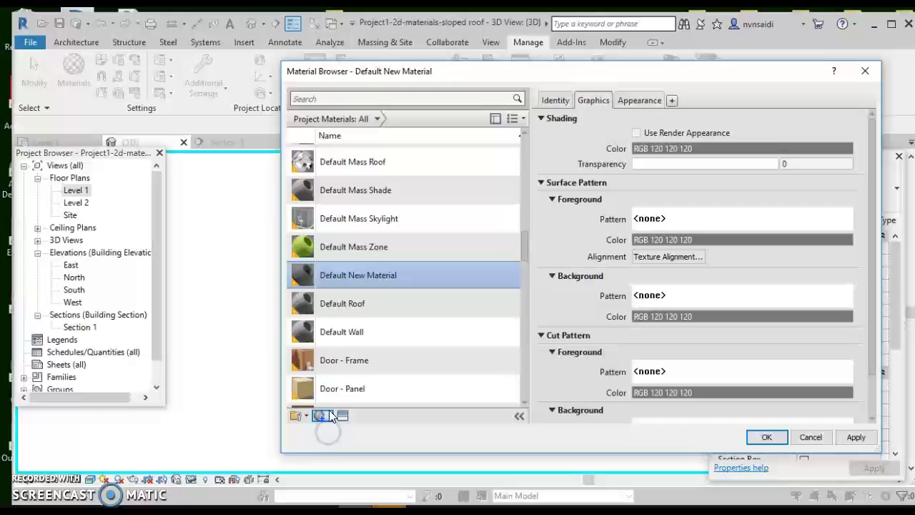
pyautogui.rightClick(347, 254)
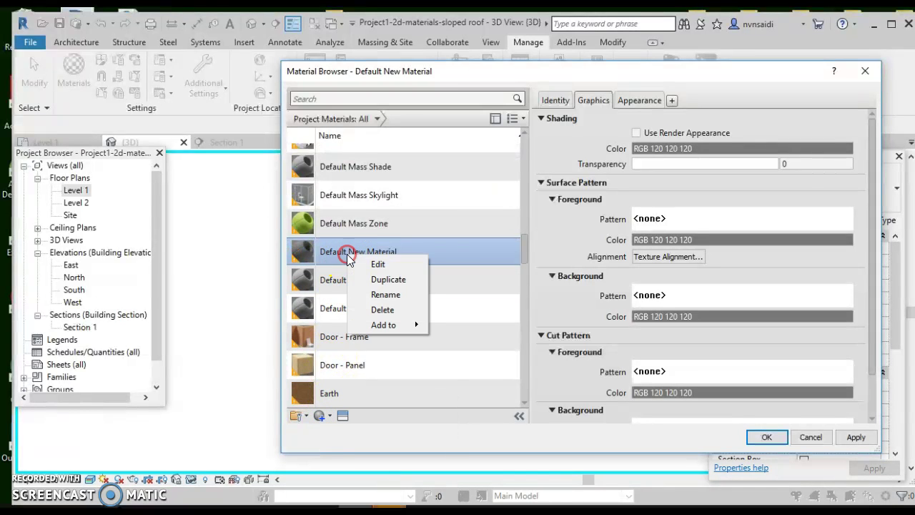
pyautogui.click(375, 294)
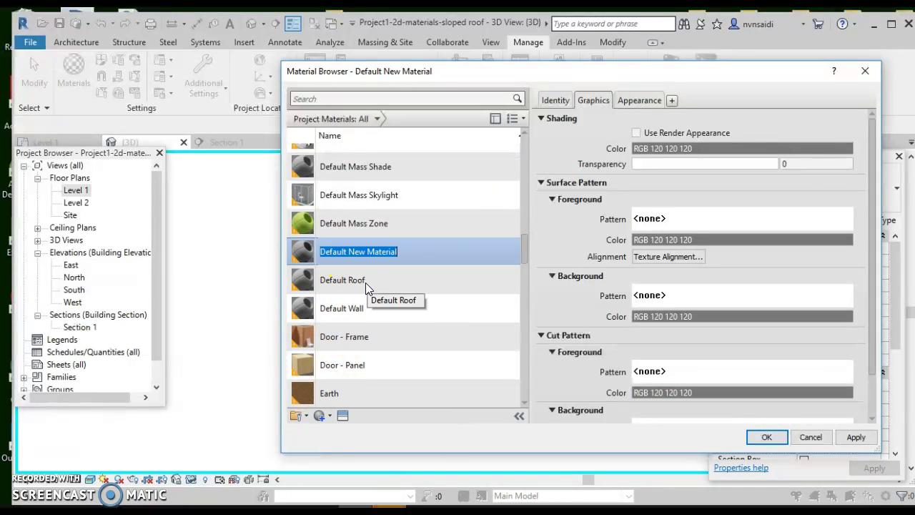
pyautogui.write('paint')
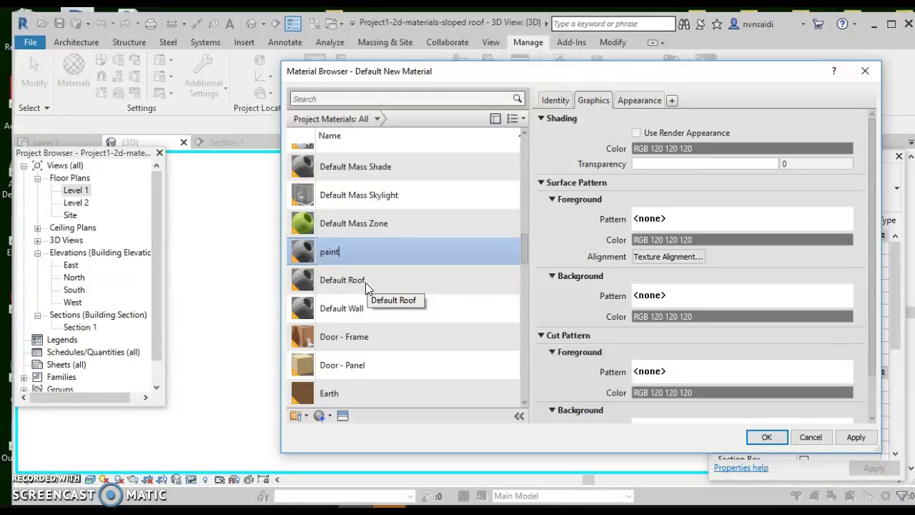
pyautogui.write('-pur')
pyautogui.write('ple')
pyautogui.click(670, 225)
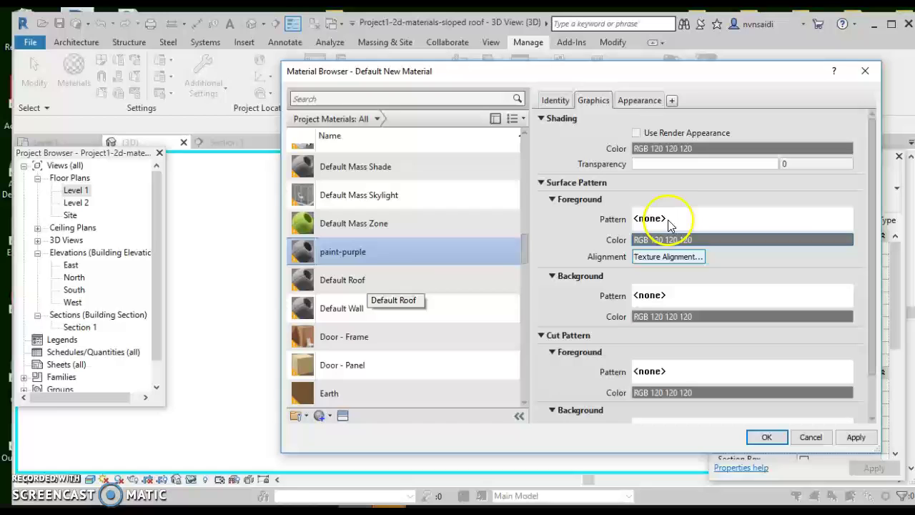
# Set paint-purple's Generic appearance colour to purple, RGB 118 41 99.
pyautogui.click(644, 101)
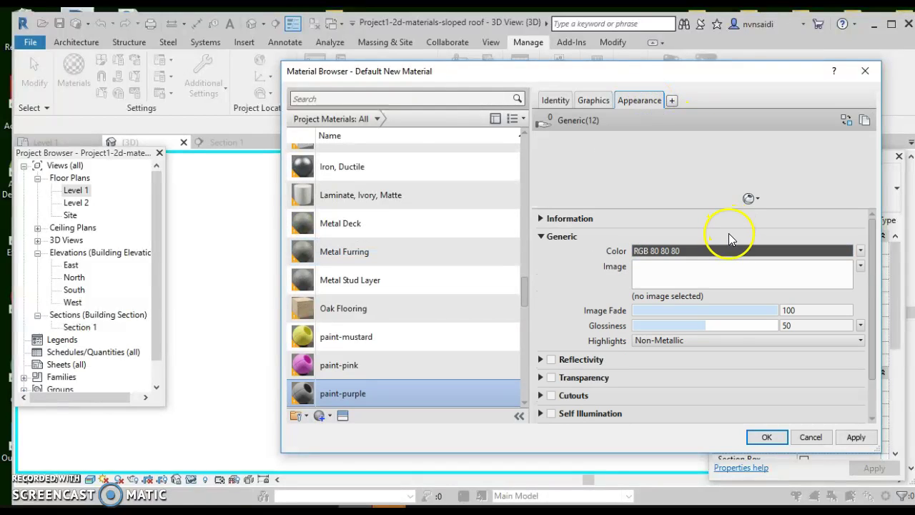
pyautogui.click(724, 248)
pyautogui.click(718, 234)
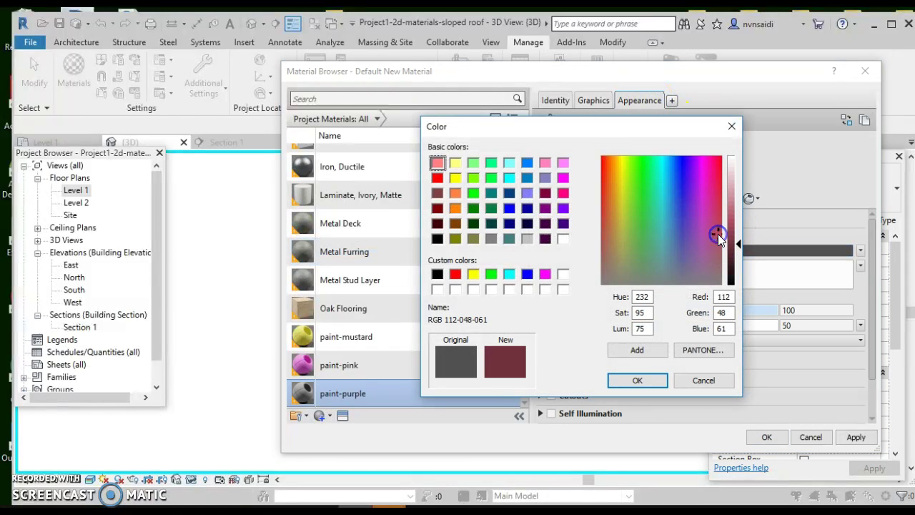
pyautogui.click(730, 225)
pyautogui.click(627, 380)
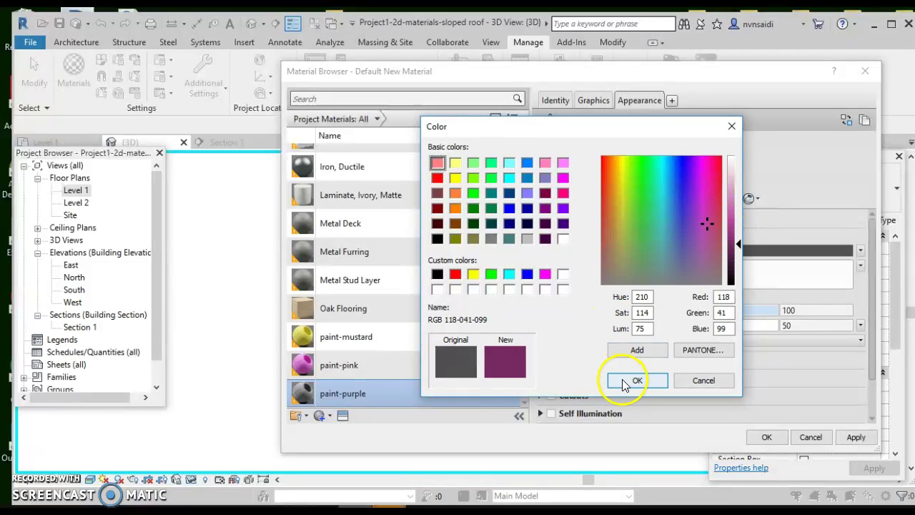
# Set paint-purple's shading colour to pink (RGB 201 101 176) and close the Material Browser.
pyautogui.click(595, 101)
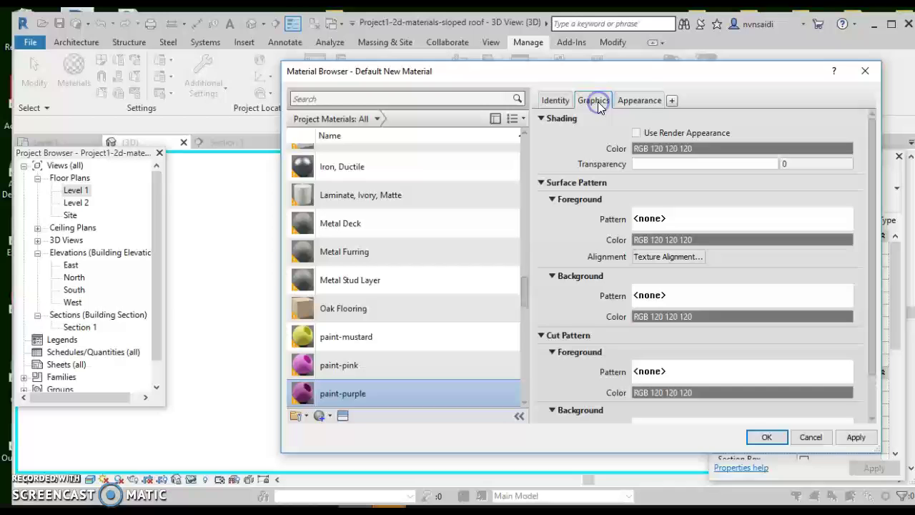
pyautogui.click(636, 133)
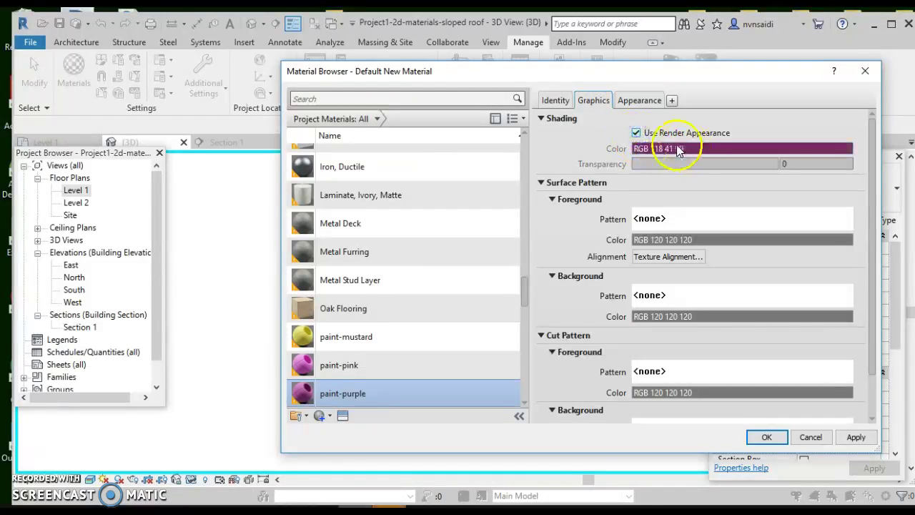
pyautogui.click(635, 133)
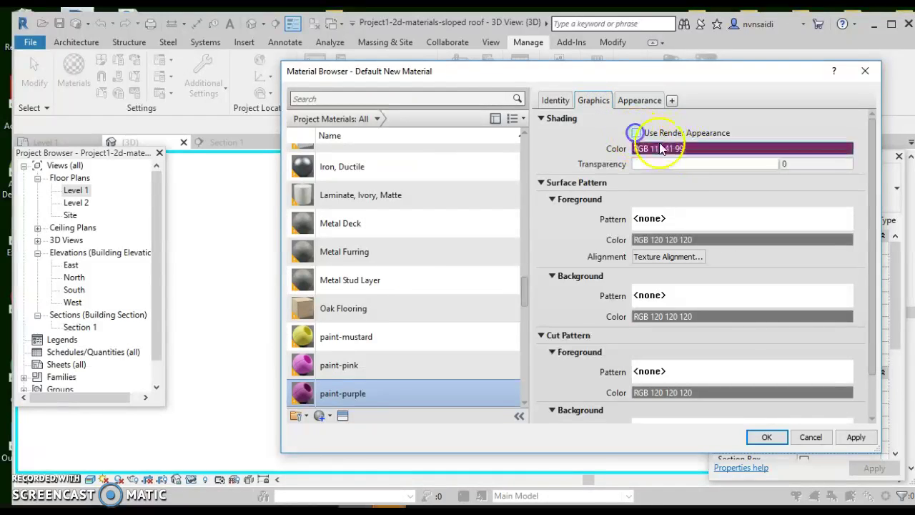
pyautogui.click(697, 149)
pyautogui.click(731, 207)
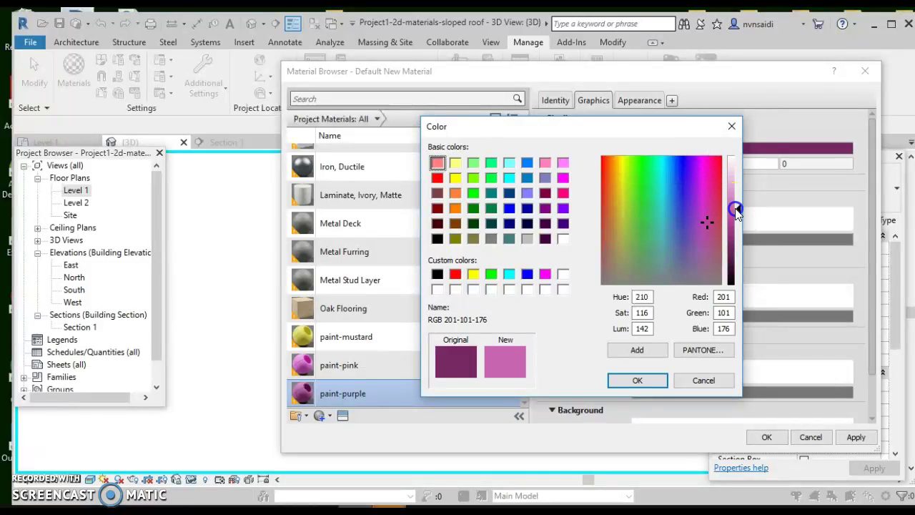
pyautogui.click(629, 381)
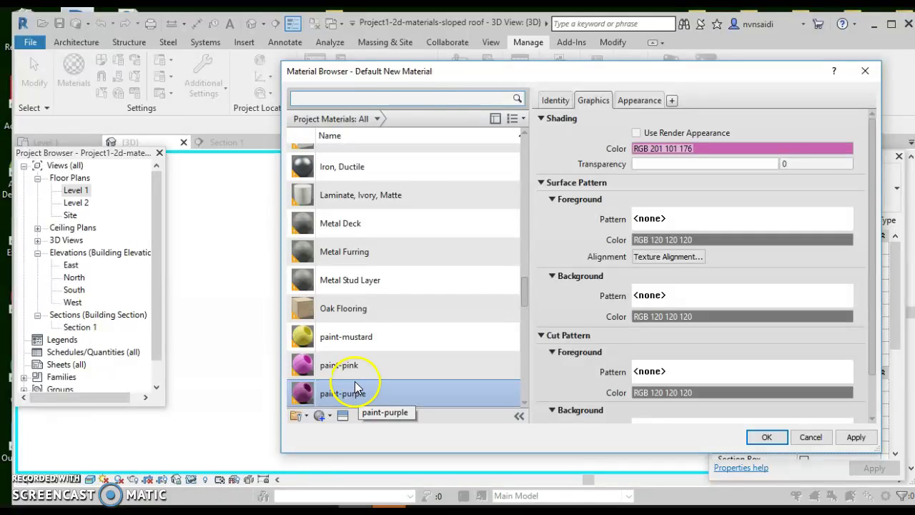
pyautogui.keyDown('ctrl'); pyautogui.click(357, 339); pyautogui.keyUp('ctrl')
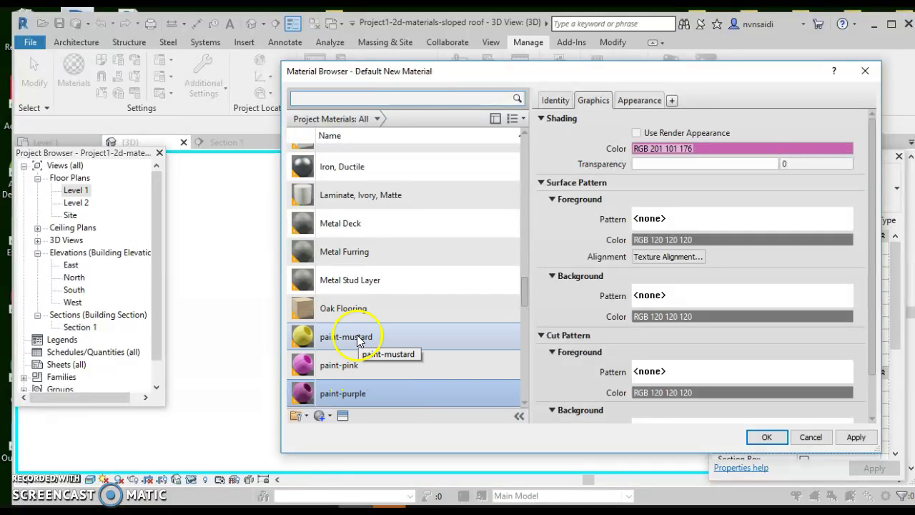
pyautogui.click(767, 436)
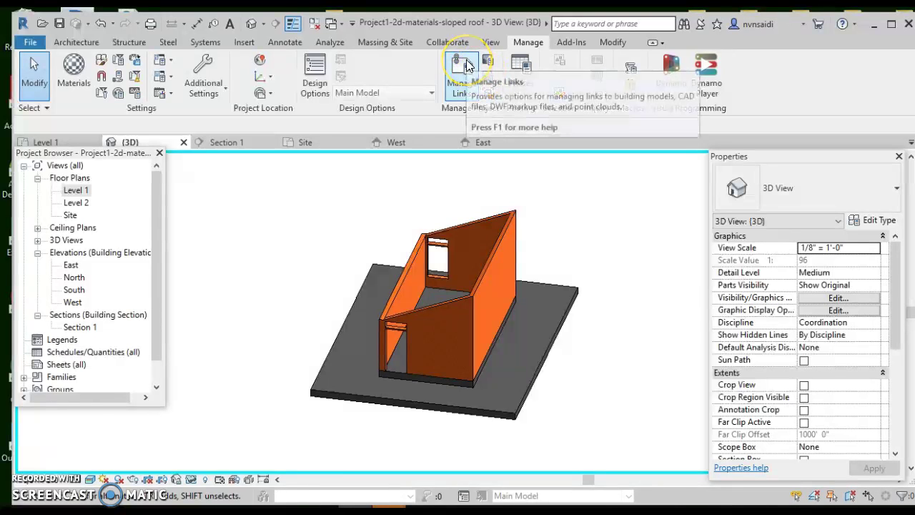
# Add another blank material in the Material Browser and rename it grass-gen.
pyautogui.click(74, 64)
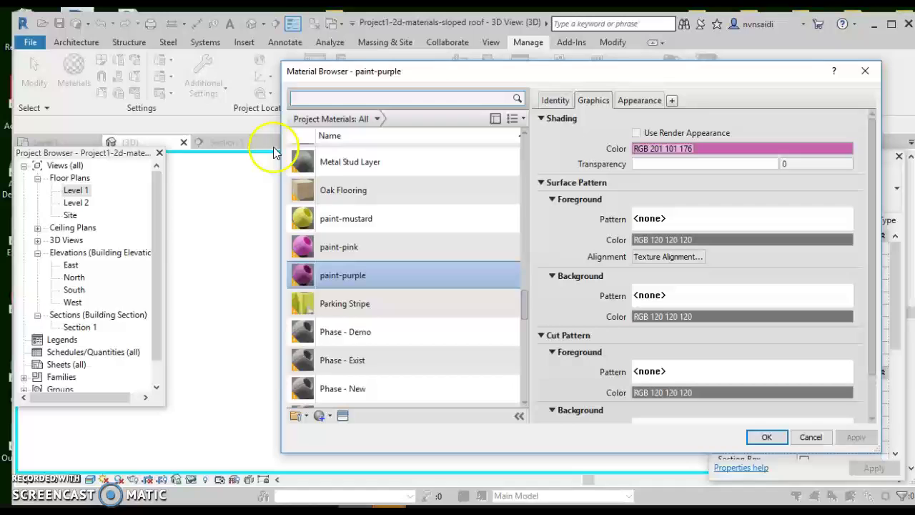
pyautogui.scroll(-1, 335, 336)
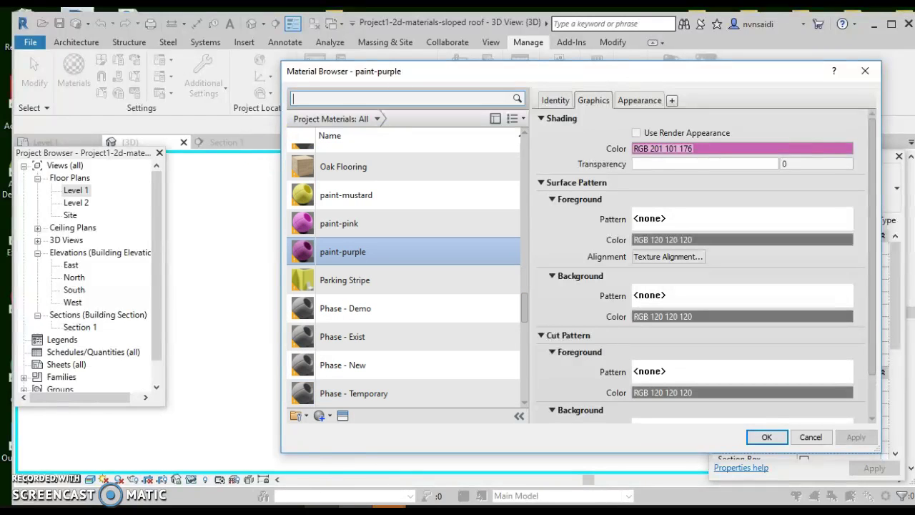
pyautogui.click(319, 416)
pyautogui.click(329, 429)
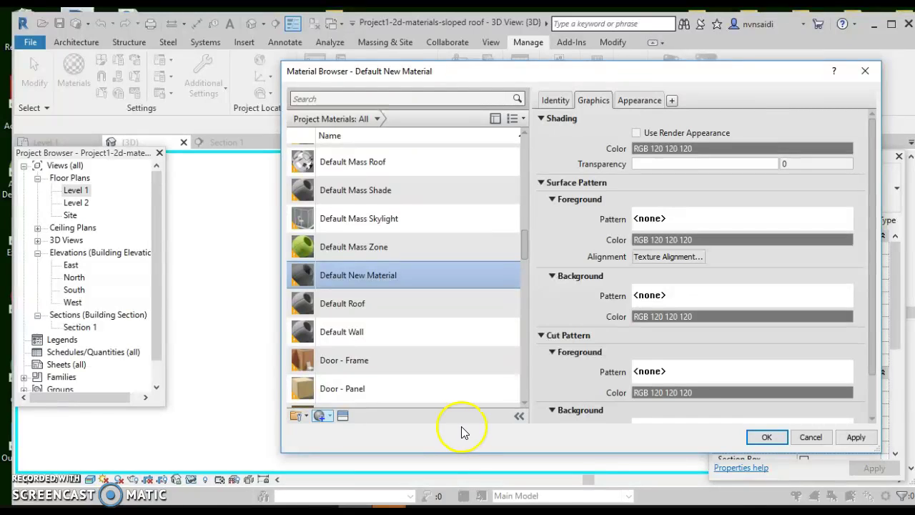
pyautogui.scroll(-1, 400, 314)
pyautogui.rightClick(370, 253)
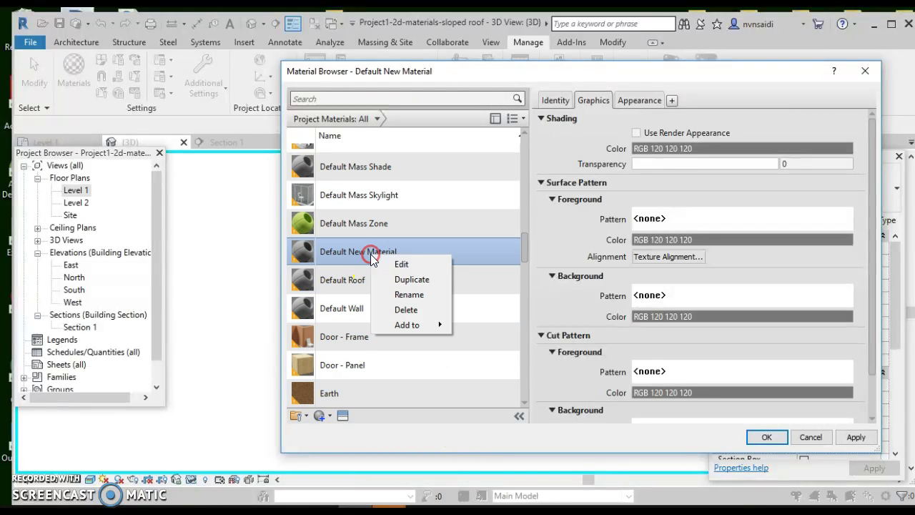
pyautogui.click(406, 294)
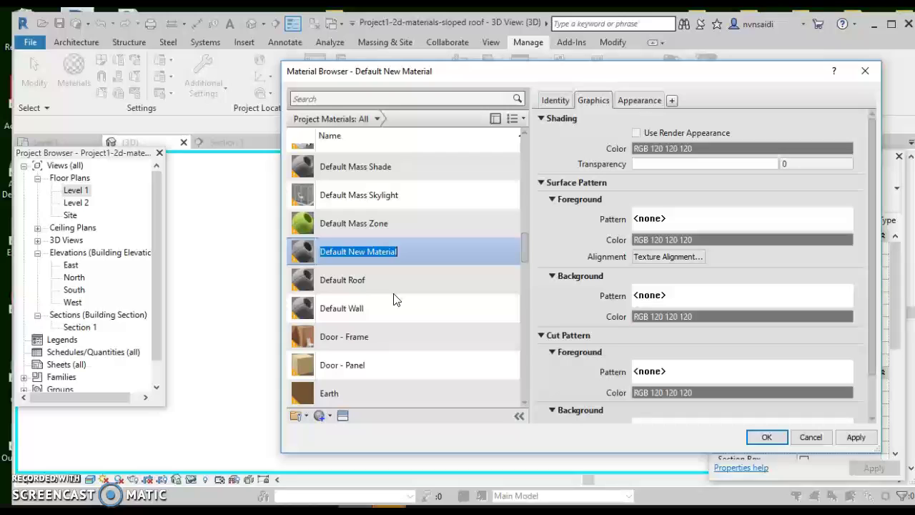
pyautogui.write('grass-gen')
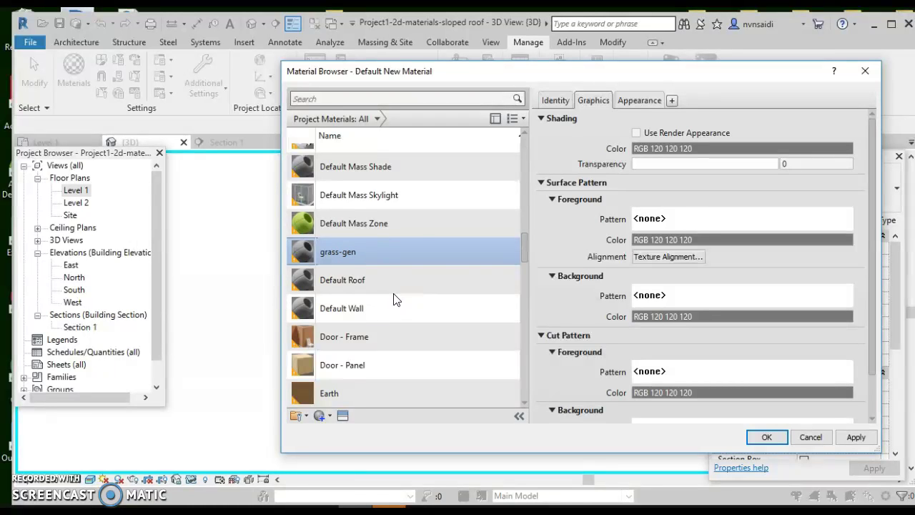
# Confirm the grass-gen name and search the appearance asset library for grass.
pyautogui.press('Return')
pyautogui.click(340, 417)
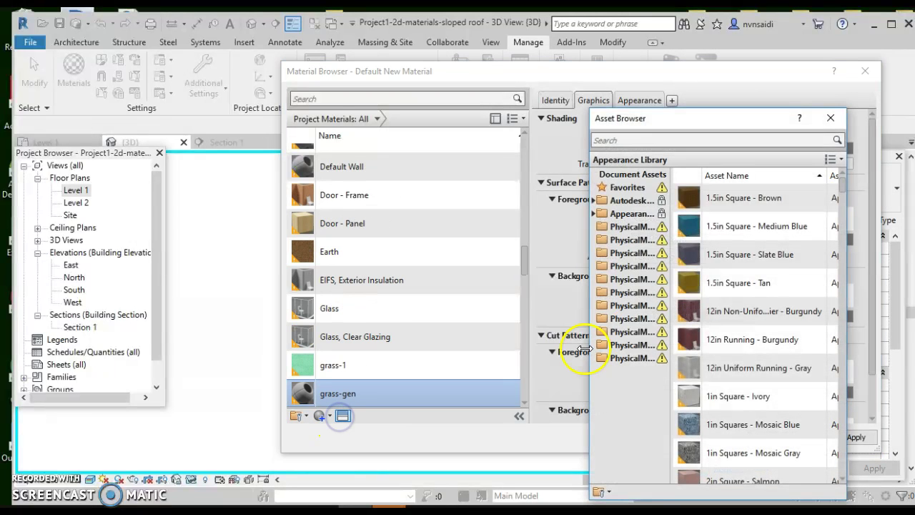
pyautogui.click(599, 140)
pyautogui.write('grass')
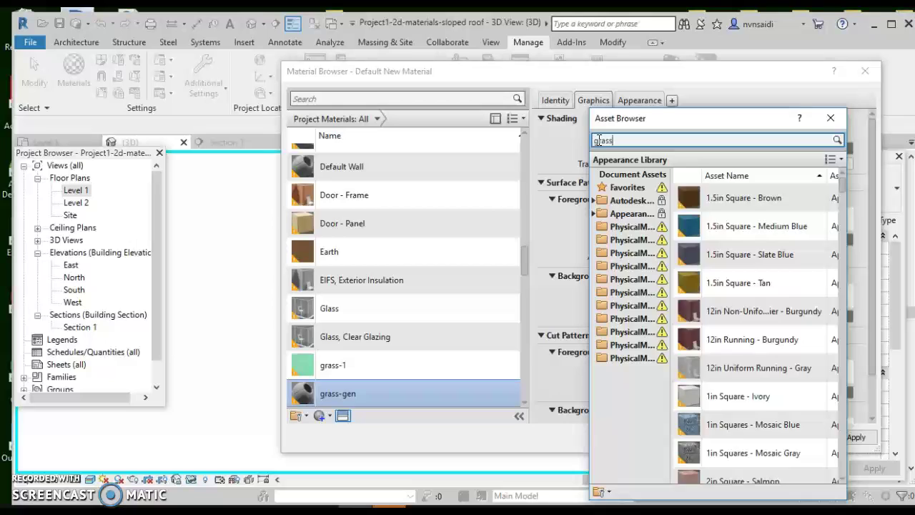
pyautogui.press('Return')
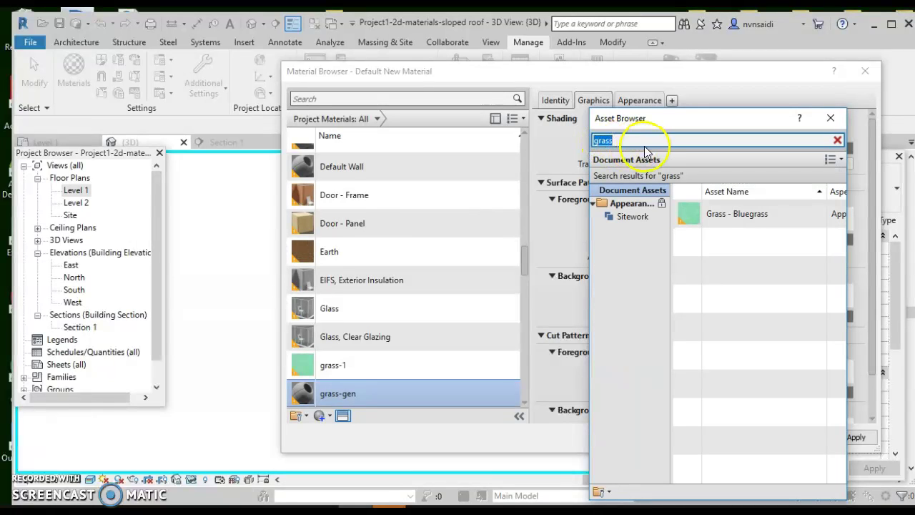
# Browse the Sitework grass assets and replace grass-gen's appearance with Grass - High Quality.
pyautogui.click(676, 213)
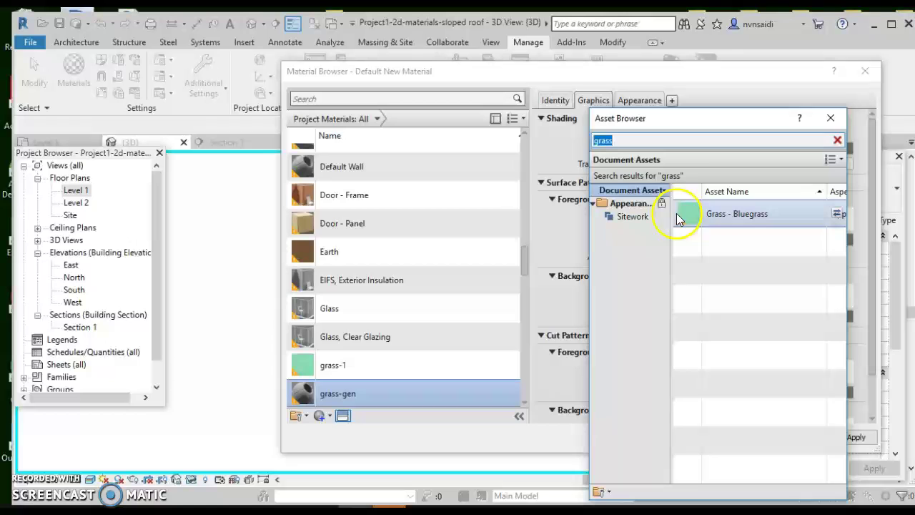
pyautogui.click(666, 217)
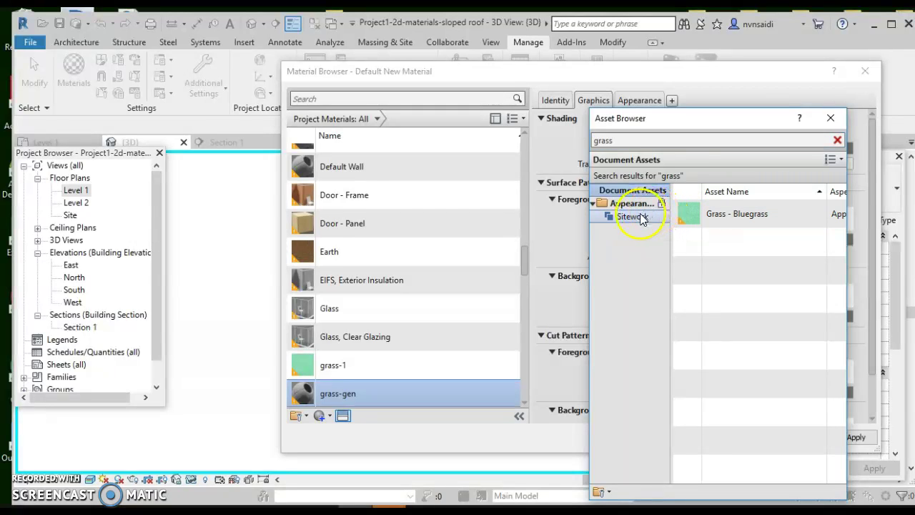
pyautogui.click(640, 217)
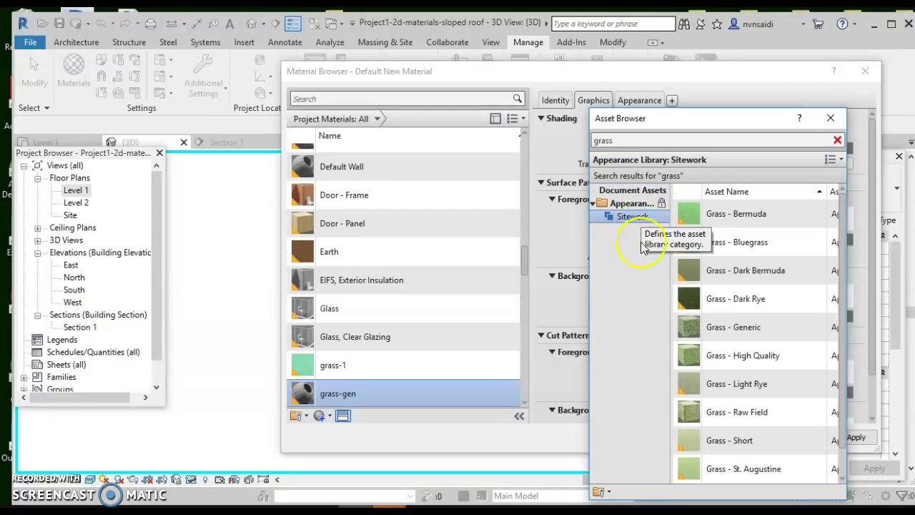
pyautogui.moveTo(750, 384)
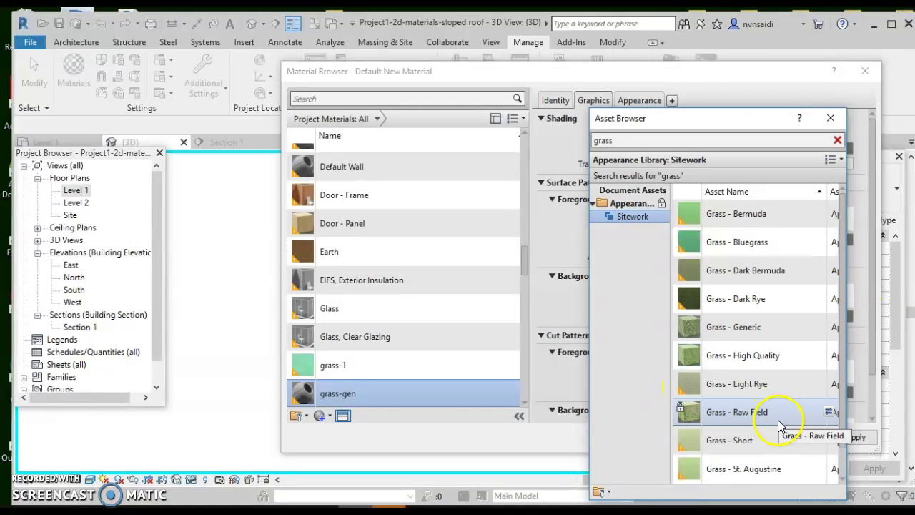
pyautogui.click(754, 389)
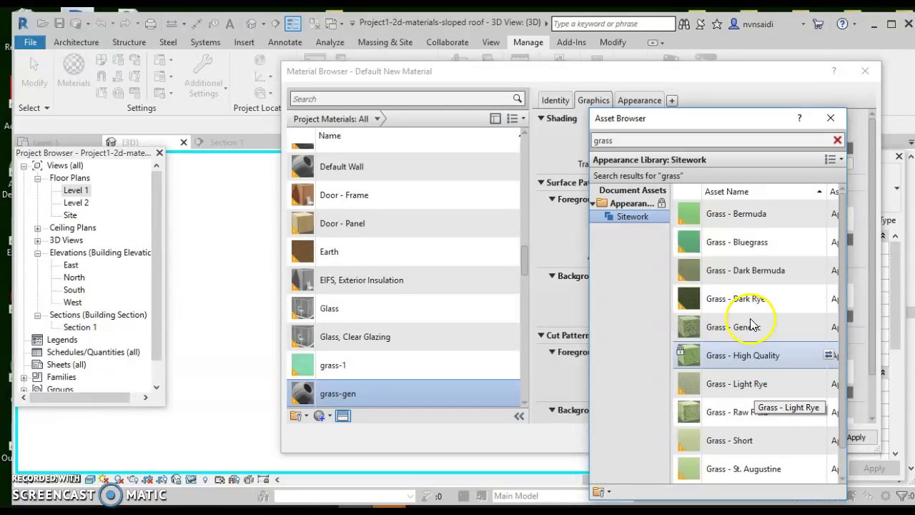
pyautogui.click(750, 214)
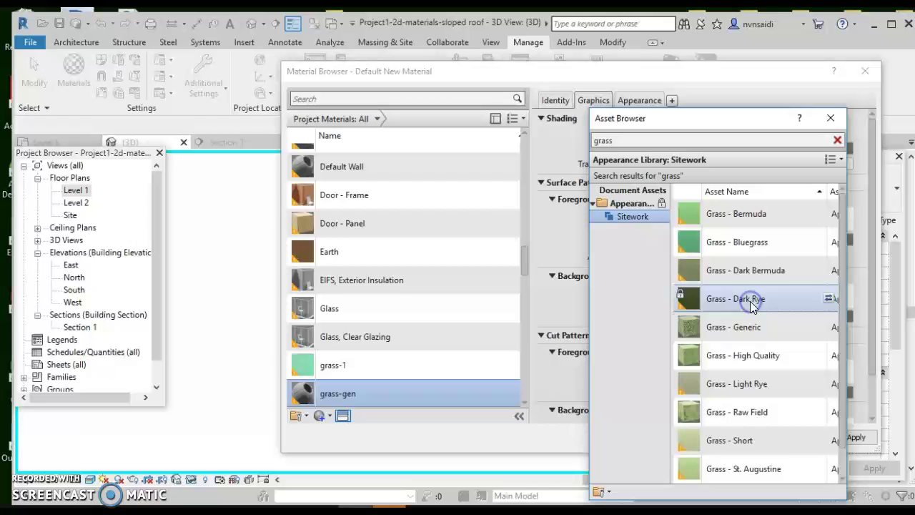
pyautogui.click(747, 353)
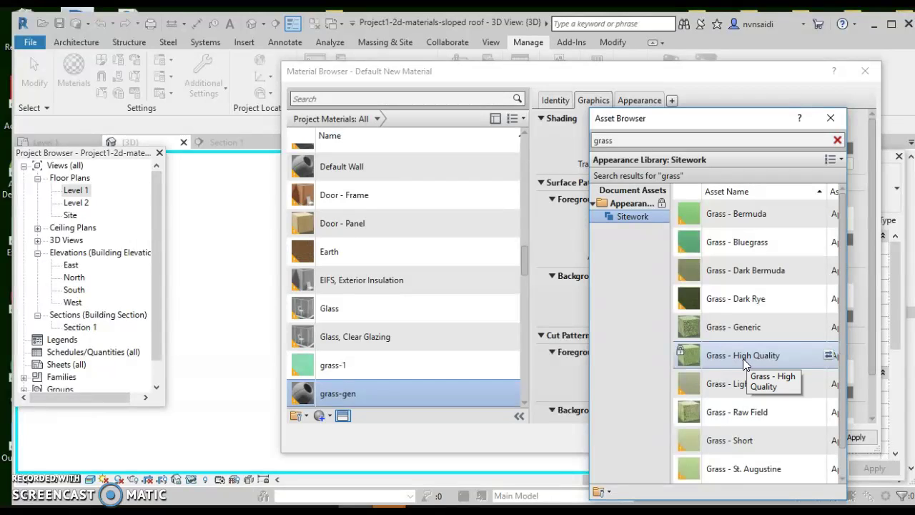
pyautogui.click(828, 355)
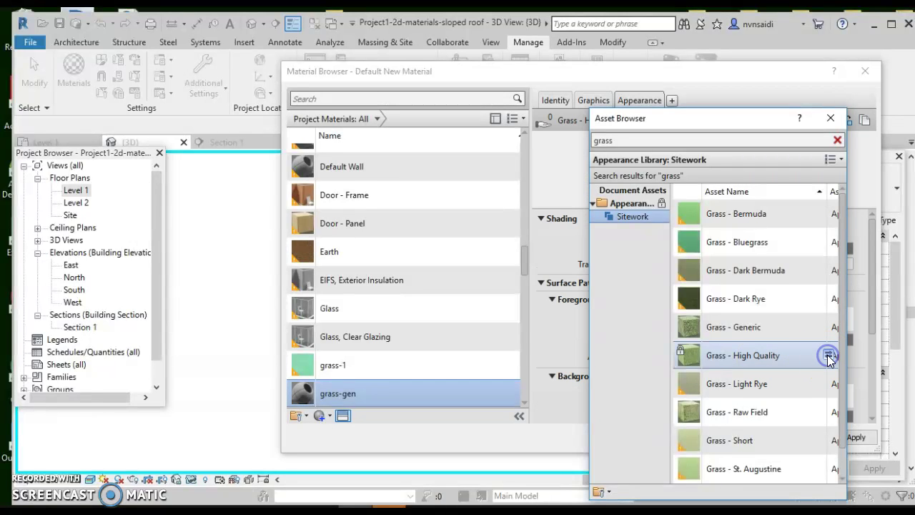
pyautogui.click(831, 119)
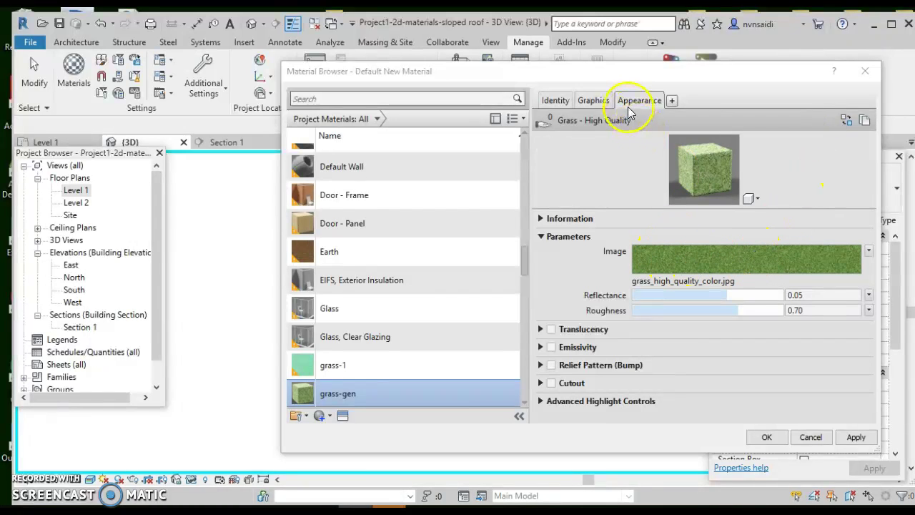
# Give grass-gen a fixed green shading colour (RGB 103 137 65) taken from its grass appearance, and save.
pyautogui.click(594, 101)
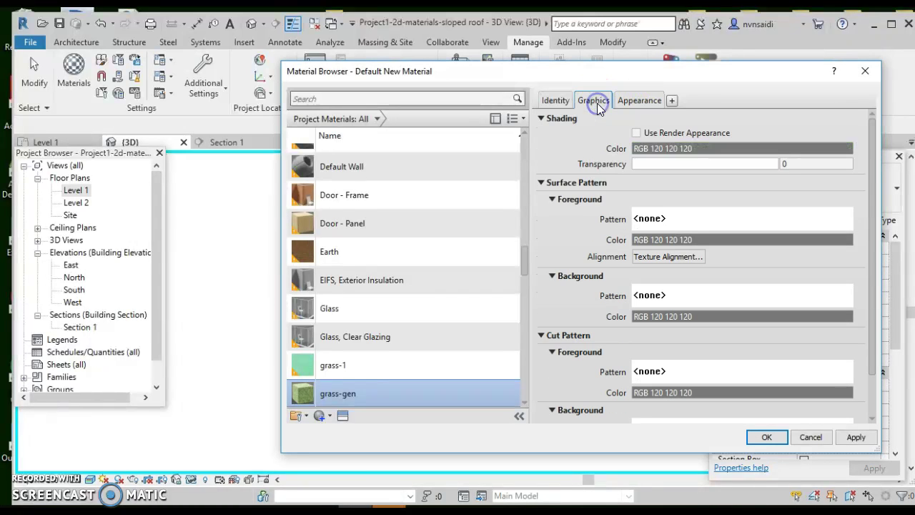
pyautogui.click(637, 133)
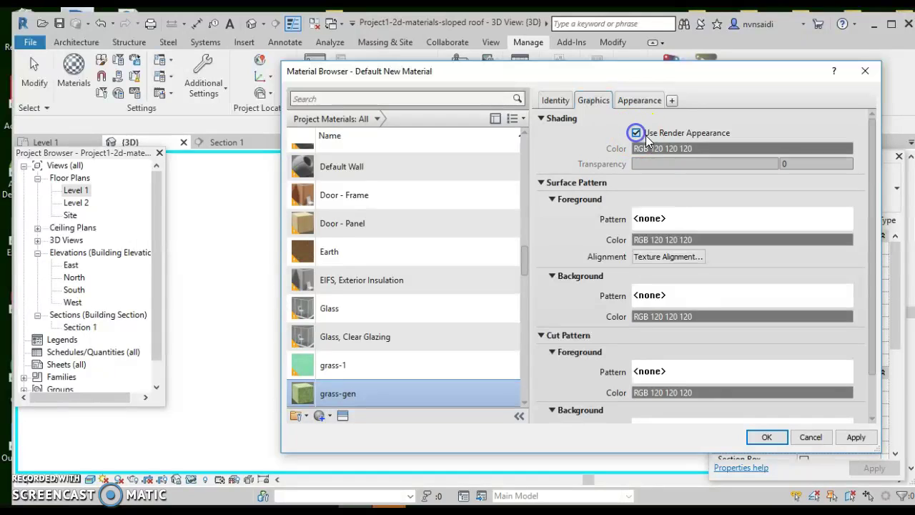
pyautogui.click(702, 148)
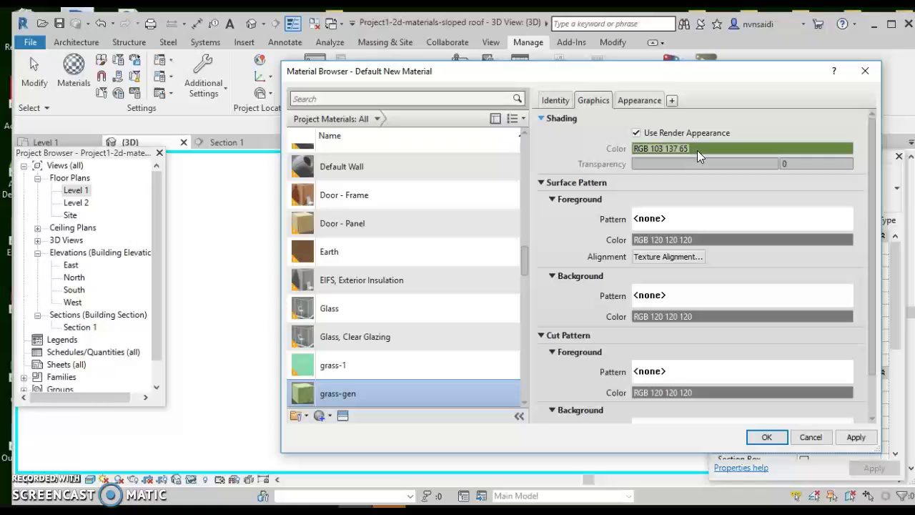
pyautogui.click(635, 133)
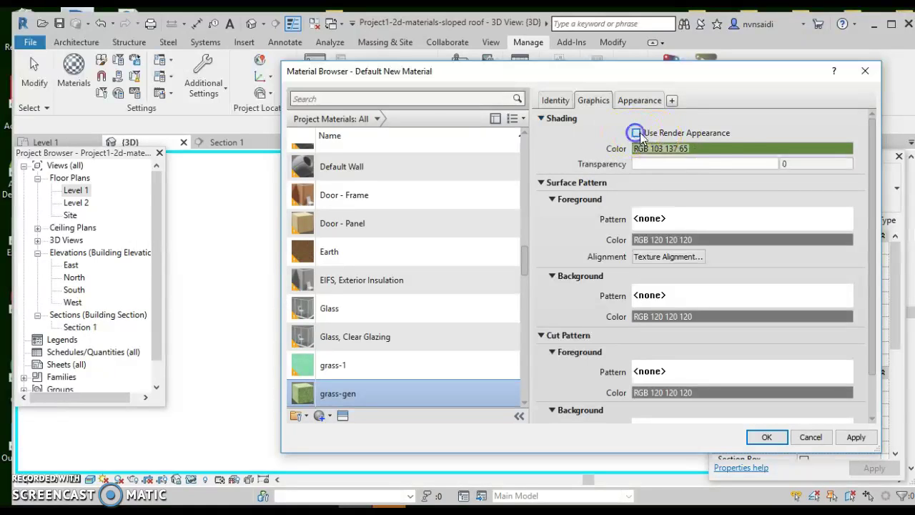
pyautogui.click(762, 437)
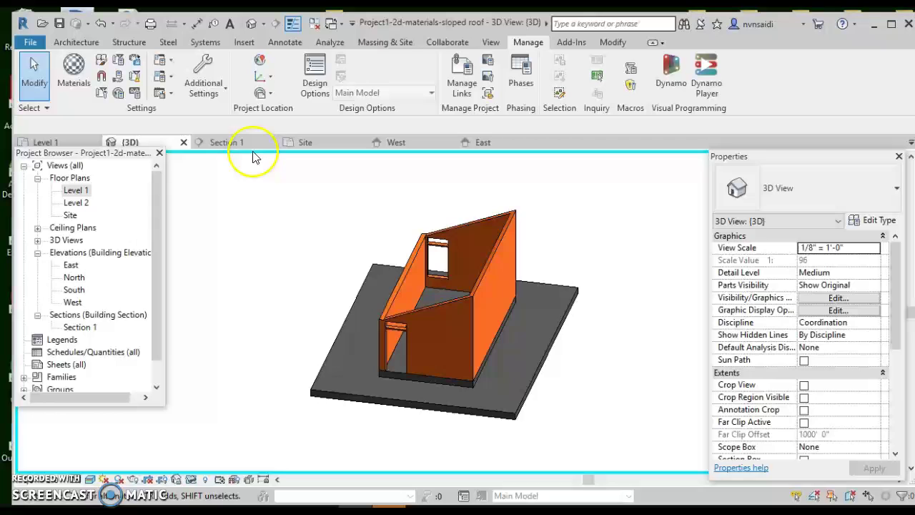
# Paint the floor base pad with the grass-gen material.
pyautogui.click(611, 43)
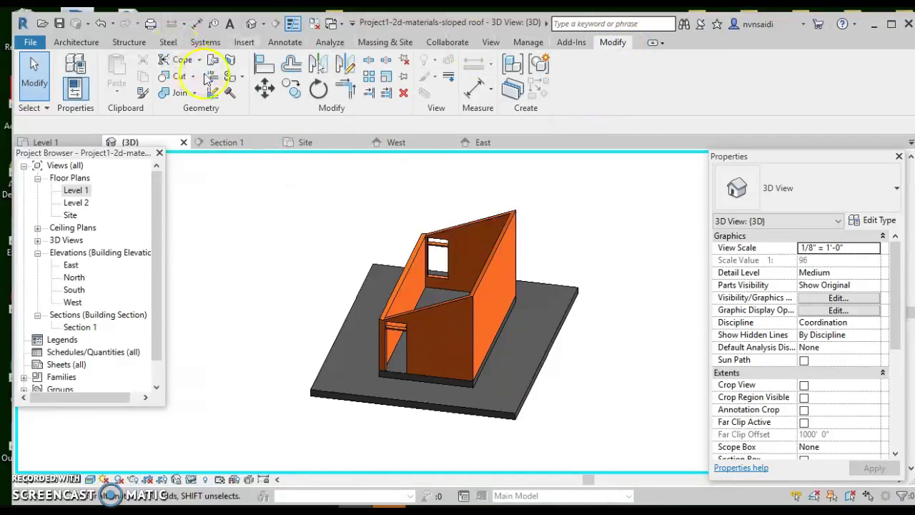
pyautogui.click(228, 93)
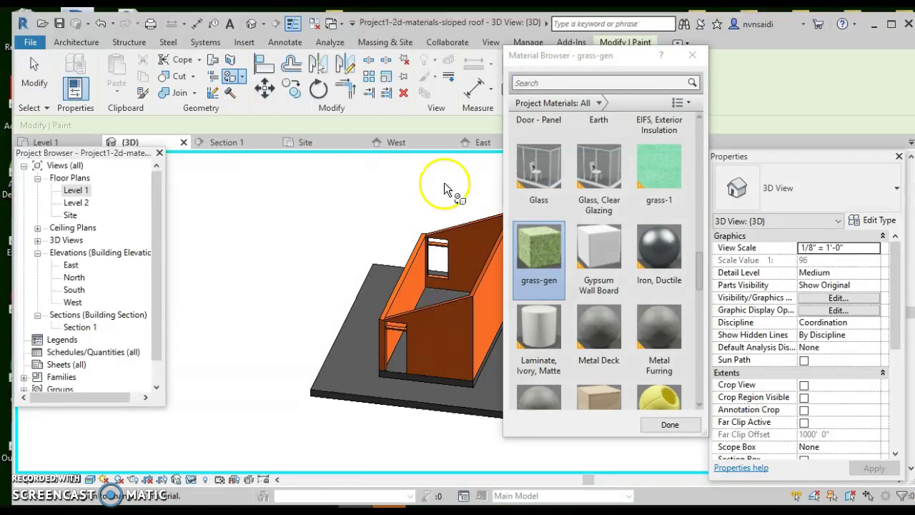
pyautogui.click(537, 254)
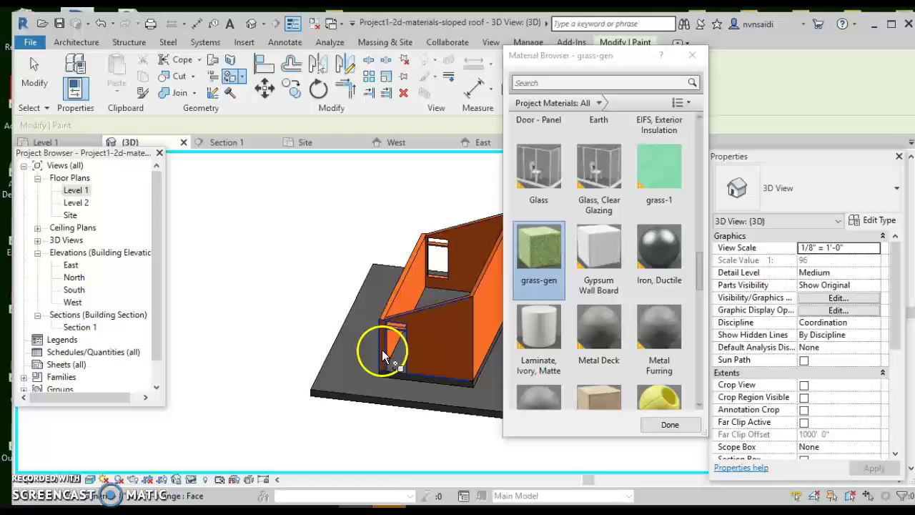
pyautogui.scroll(-1, 515, 400)
pyautogui.keyDown('shift'); pyautogui.moveTo(511, 398); pyautogui.dragTo(504, 409, button='middle'); pyautogui.keyUp('shift')
pyautogui.scroll(2, 500, 407)
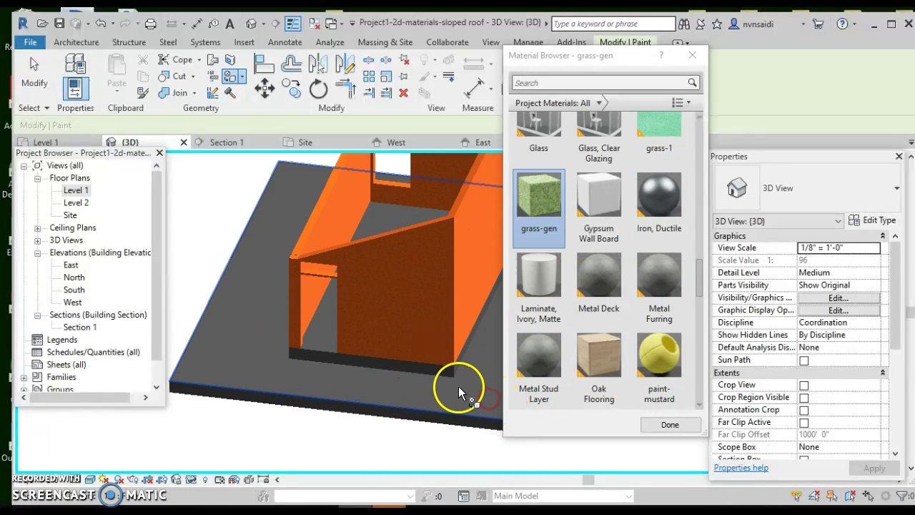
pyautogui.scroll(2, 458, 386)
pyautogui.click(452, 408)
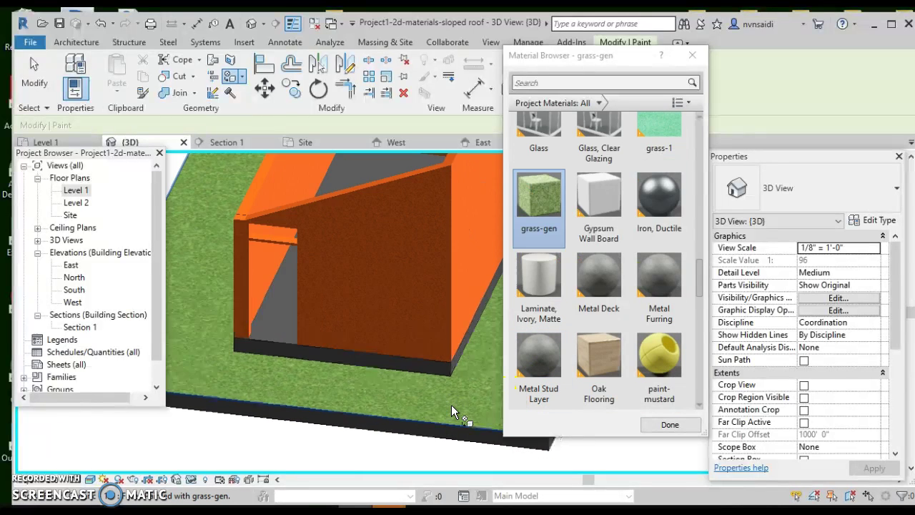
pyautogui.scroll(-2, 451, 405)
pyautogui.scroll(-2, 429, 388)
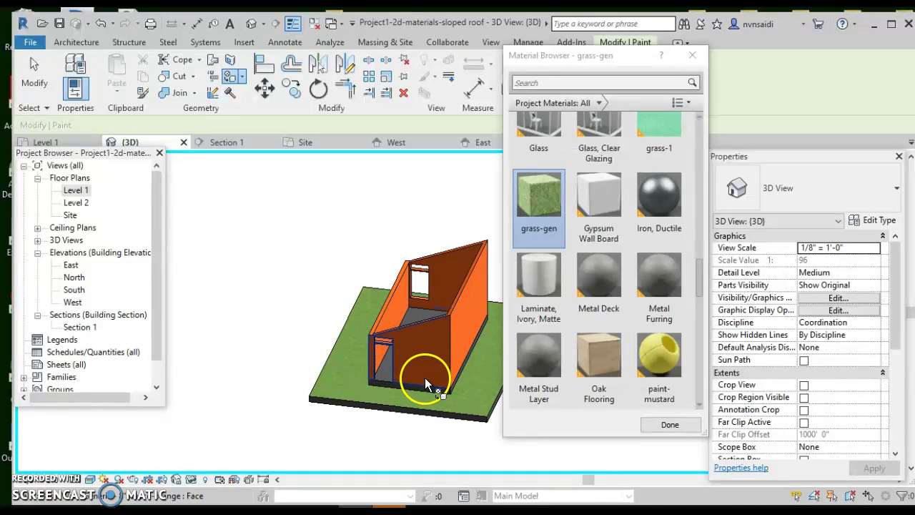
pyautogui.press('Escape')
pyautogui.scroll(3, 419, 322)
pyautogui.scroll(1, 420, 282)
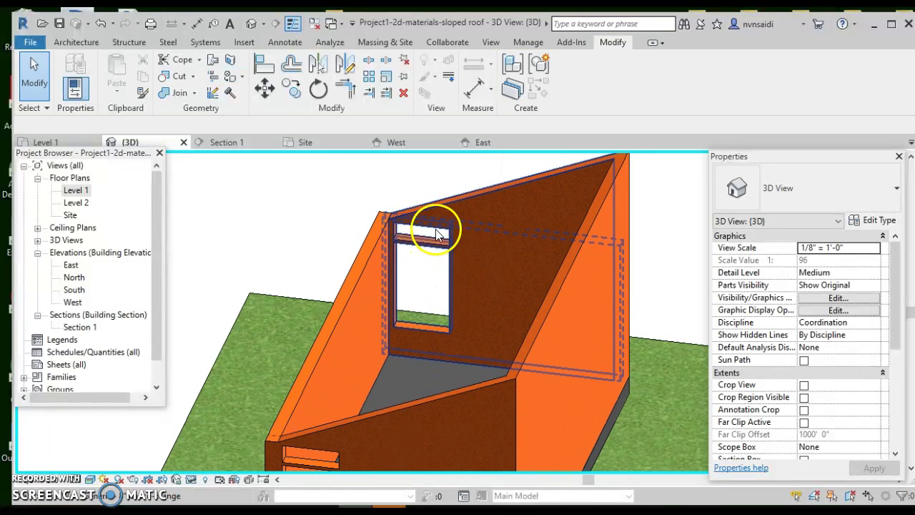
# Paint the back wall's inner face and the sloped side wall face with paint-mustard.
pyautogui.click(230, 77)
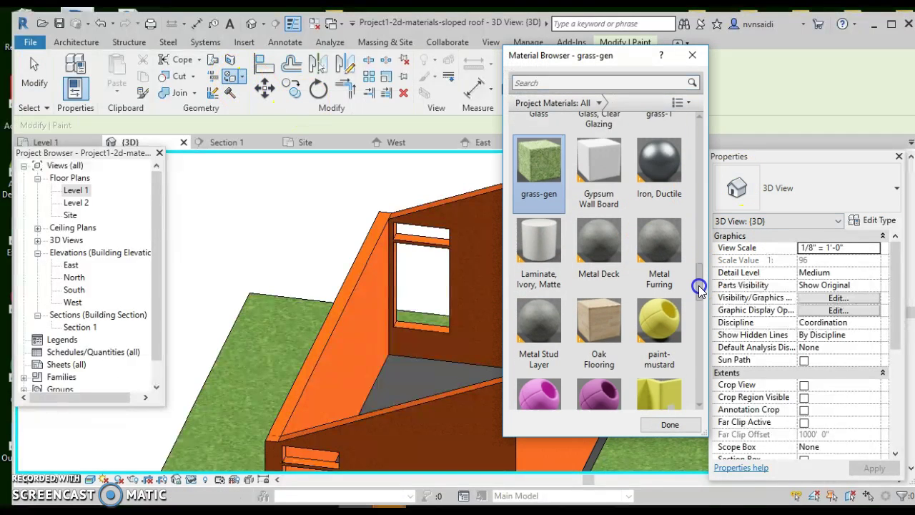
pyautogui.moveTo(702, 279); pyautogui.dragTo(698, 293)
pyautogui.click(673, 270)
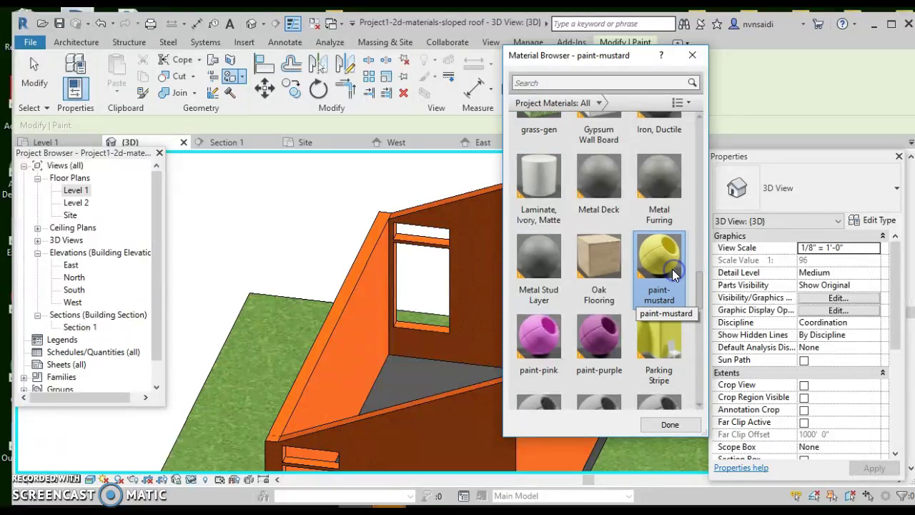
pyautogui.click(452, 209)
pyautogui.click(377, 243)
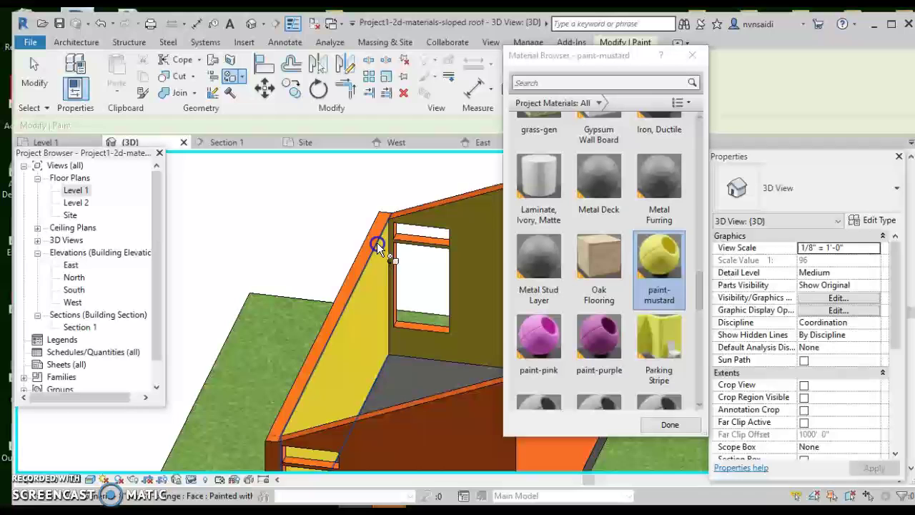
pyautogui.scroll(-2, 362, 192)
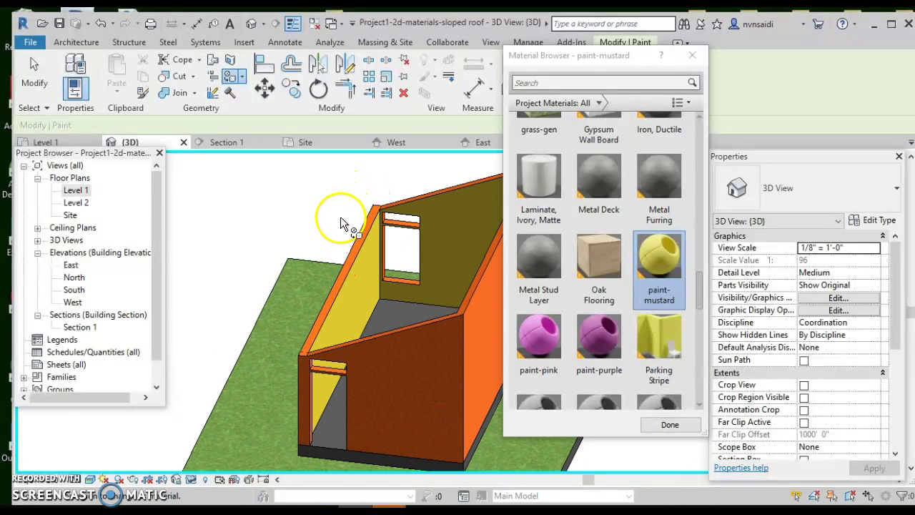
pyautogui.press('Escape')
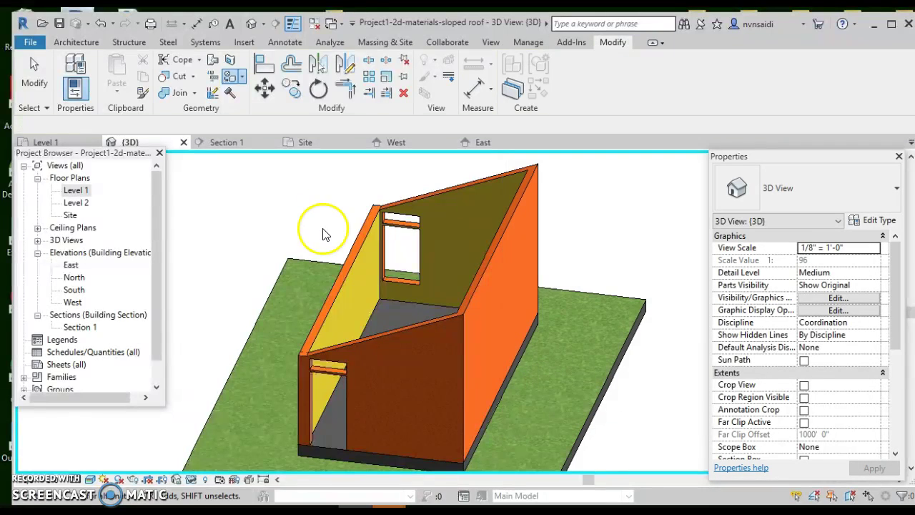
pyautogui.moveTo(341, 302)
pyautogui.keyDown('shift'); pyautogui.mouseDown(button='middle')
pyautogui.moveTo(349, 312)
pyautogui.moveTo(424, 283)
pyautogui.moveTo(485, 340)
pyautogui.moveTo(527, 330)
pyautogui.moveTo(537, 310)
pyautogui.moveTo(533, 300)
pyautogui.moveTo(398, 428)
pyautogui.moveTo(334, 420)
pyautogui.mouseUp(button='middle'); pyautogui.keyUp('shift')
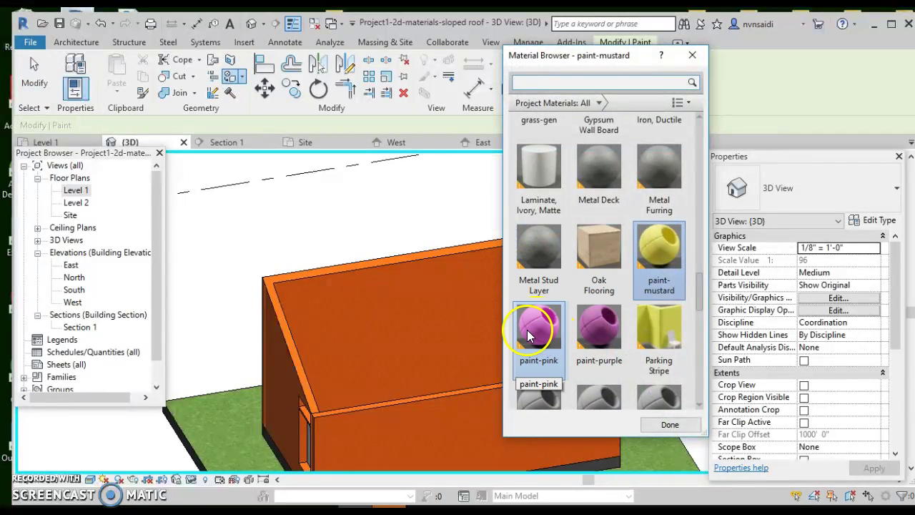
# Paint the large inner wall face and a second inner wall face with paint-pink.
pyautogui.click(528, 333)
pyautogui.click(468, 261)
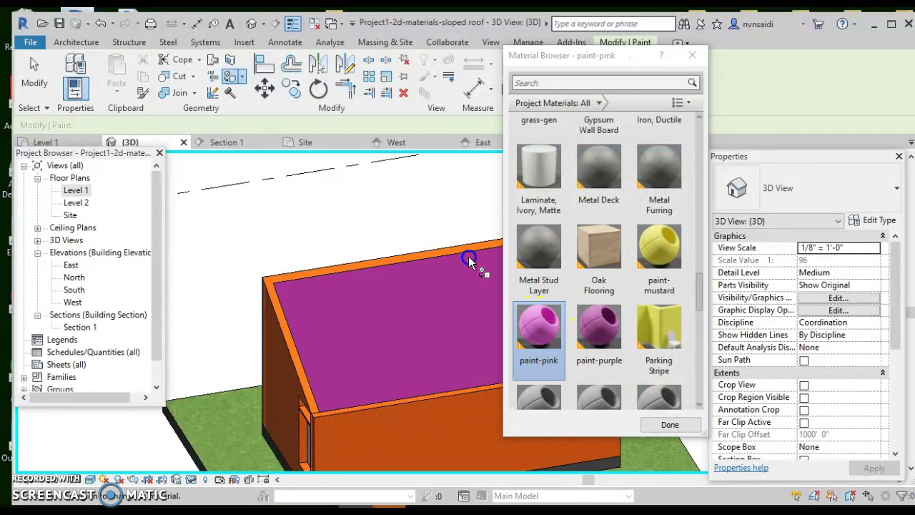
pyautogui.moveTo(472, 293)
pyautogui.keyDown('shift'); pyautogui.mouseDown(button='middle')
pyautogui.moveTo(265, 300)
pyautogui.moveTo(359, 293)
pyautogui.mouseUp(button='middle'); pyautogui.keyUp('shift')
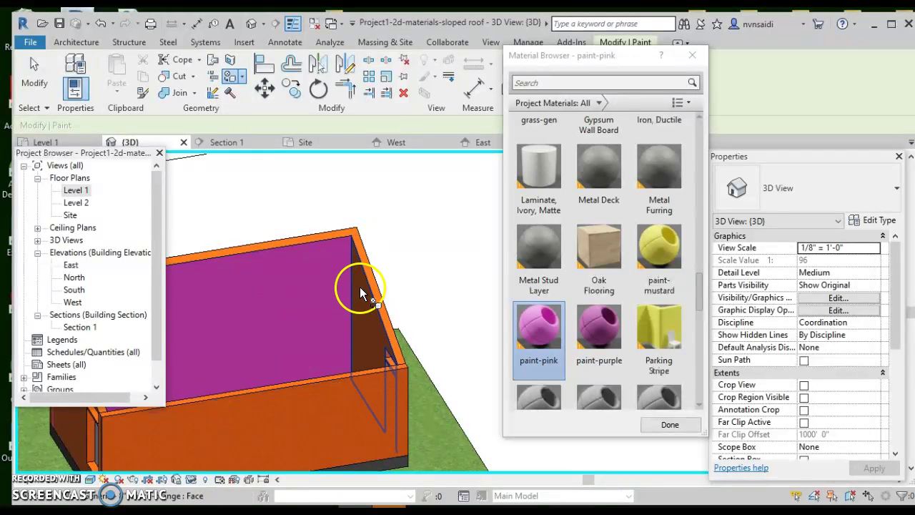
pyautogui.click(360, 293)
pyautogui.scroll(-1, 600, 336)
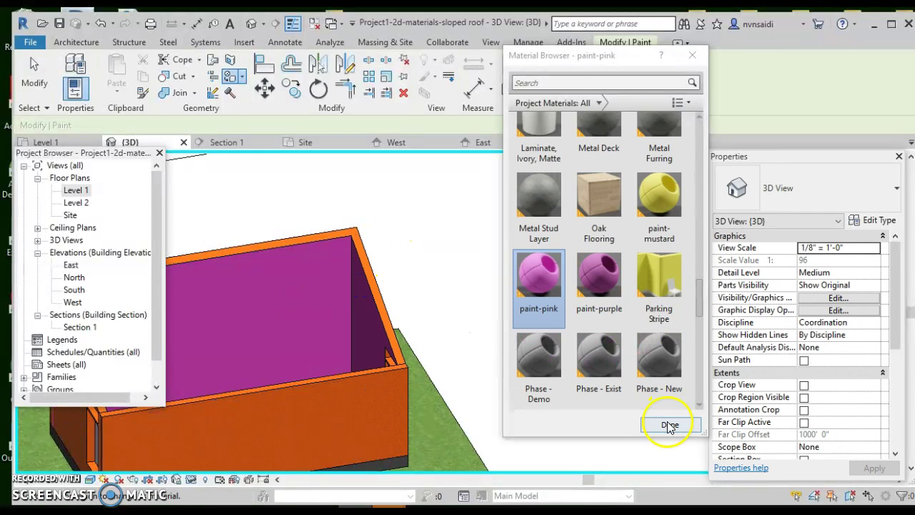
pyautogui.click(669, 424)
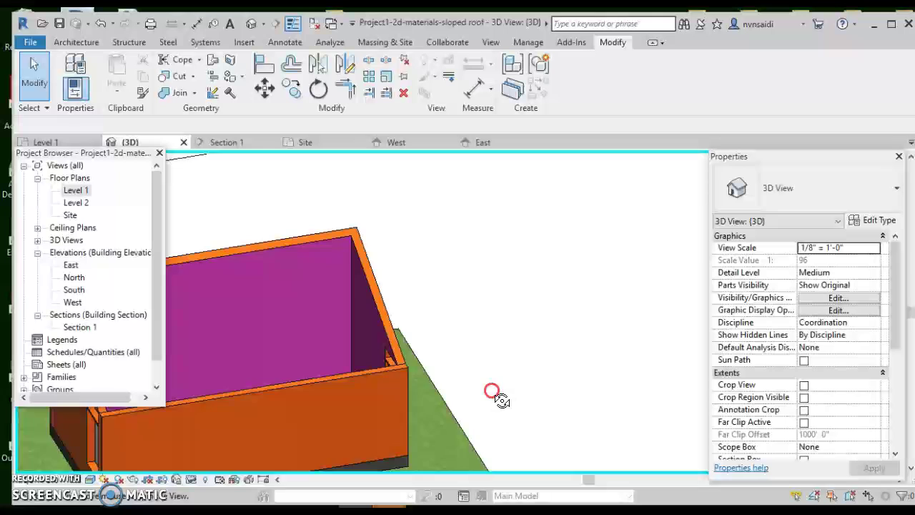
pyautogui.scroll(3, 491, 389)
pyautogui.scroll(3, 447, 458)
pyautogui.scroll(-5, 313, 386)
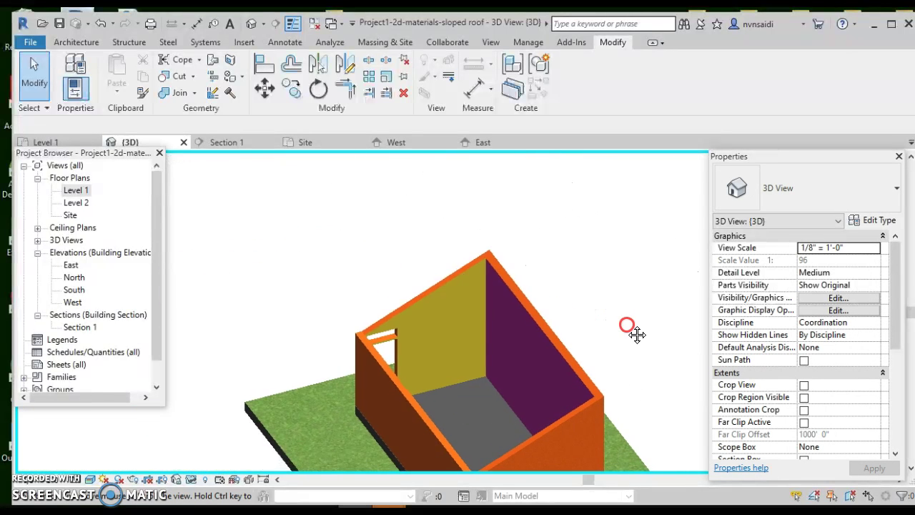
pyautogui.moveTo(541, 382)
pyautogui.keyDown('shift'); pyautogui.mouseDown(button='middle')
pyautogui.moveTo(442, 307)
pyautogui.moveTo(484, 331)
pyautogui.moveTo(496, 327)
pyautogui.moveTo(470, 296)
pyautogui.moveTo(482, 280)
pyautogui.moveTo(500, 288)
pyautogui.moveTo(351, 322)
pyautogui.moveTo(421, 236)
pyautogui.mouseUp(button='middle'); pyautogui.keyUp('shift')
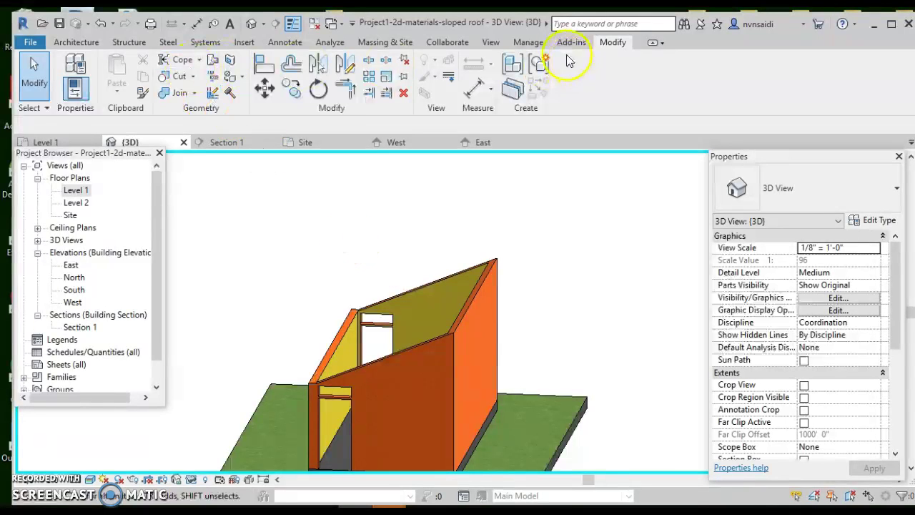
# Repaint the yellow wall face beside the door with paint-pink.
pyautogui.click(231, 77)
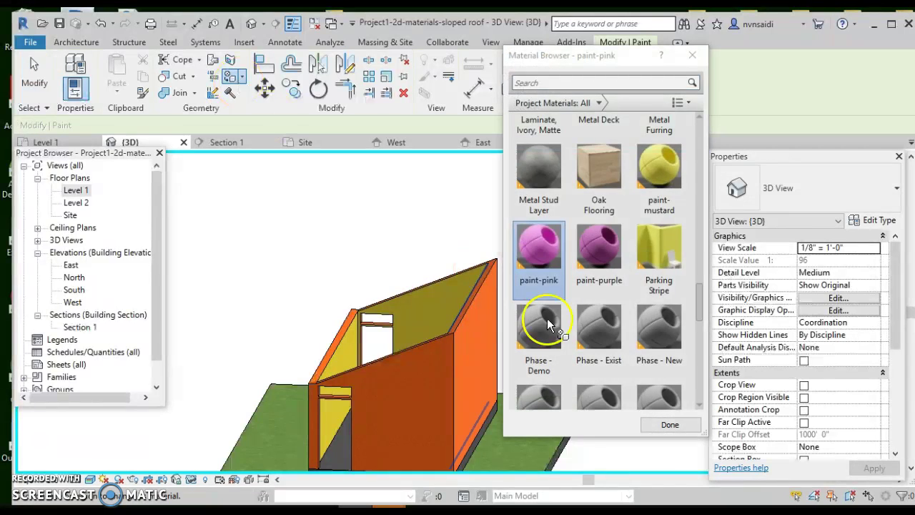
pyautogui.click(539, 261)
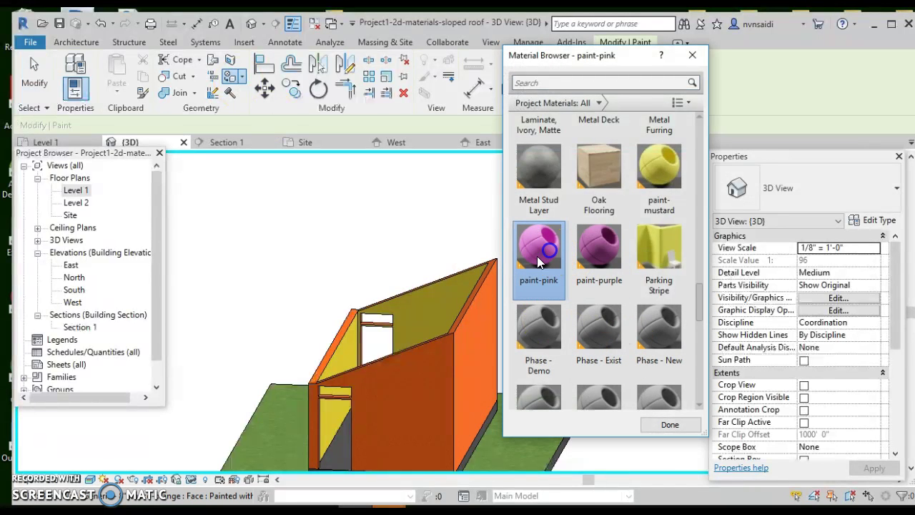
pyautogui.click(345, 342)
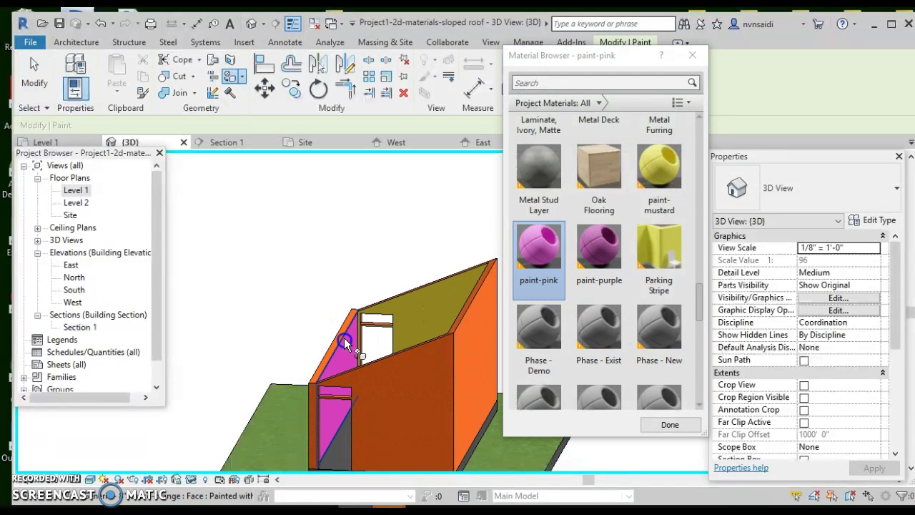
pyautogui.click(672, 425)
pyautogui.press('Escape')
pyautogui.moveTo(613, 425)
pyautogui.keyDown('shift'); pyautogui.mouseDown(button='middle')
pyautogui.moveTo(674, 286)
pyautogui.moveTo(661, 305)
pyautogui.mouseUp(button='middle'); pyautogui.keyUp('shift')
# Reset Temporary Hide/Isolate to show the roof again, viewed low from the front.
pyautogui.click(193, 483)
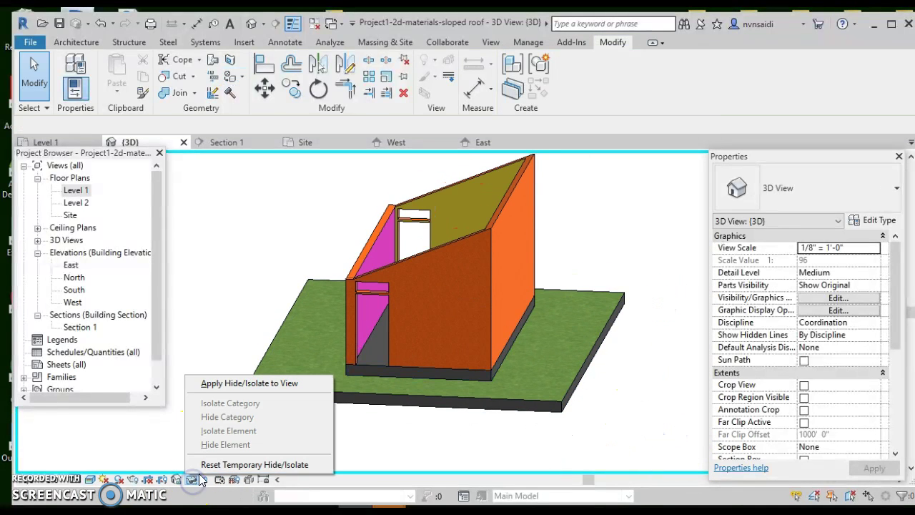
pyautogui.click(264, 465)
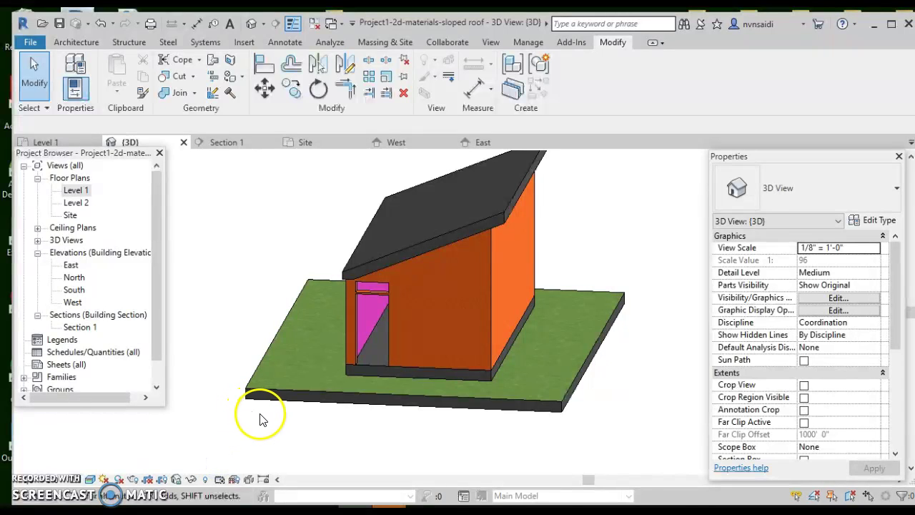
pyautogui.moveTo(270, 415)
pyautogui.keyDown('shift'); pyautogui.mouseDown(button='middle')
pyautogui.moveTo(292, 378)
pyautogui.moveTo(288, 359)
pyautogui.mouseUp(button='middle'); pyautogui.keyUp('shift')
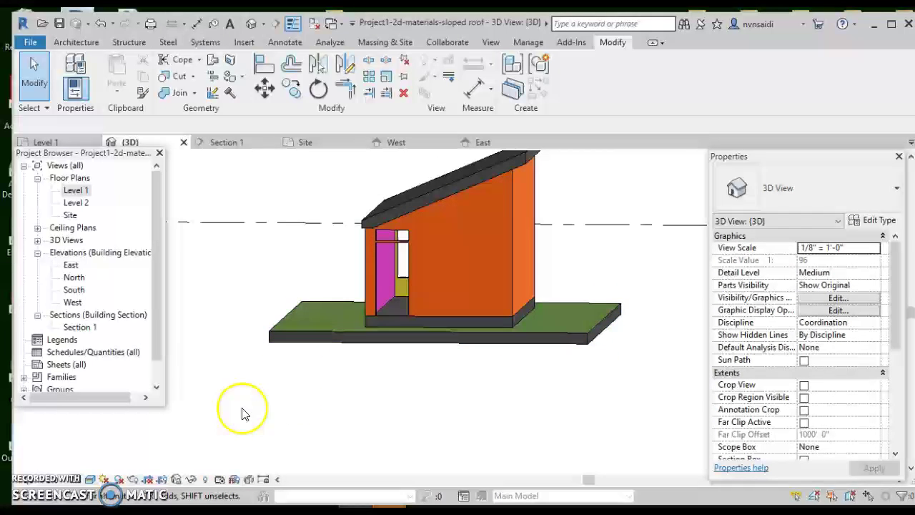